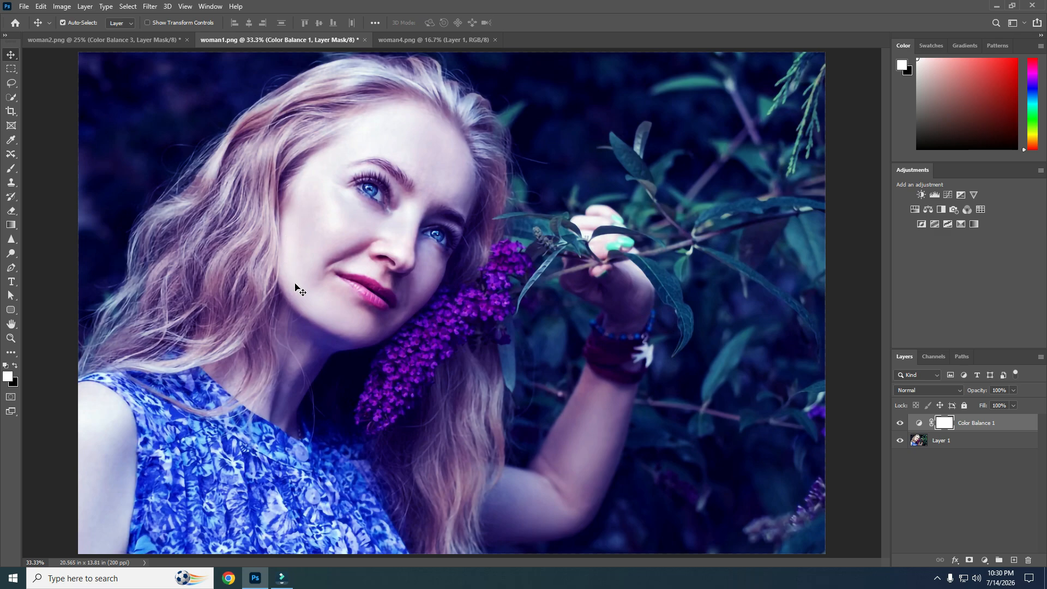
Preview the existing color looks by toggling the visibility of the Color Balance layers in woman1.png and in woman2.png
{"action": "left_click", "coordinate": [900, 424]}
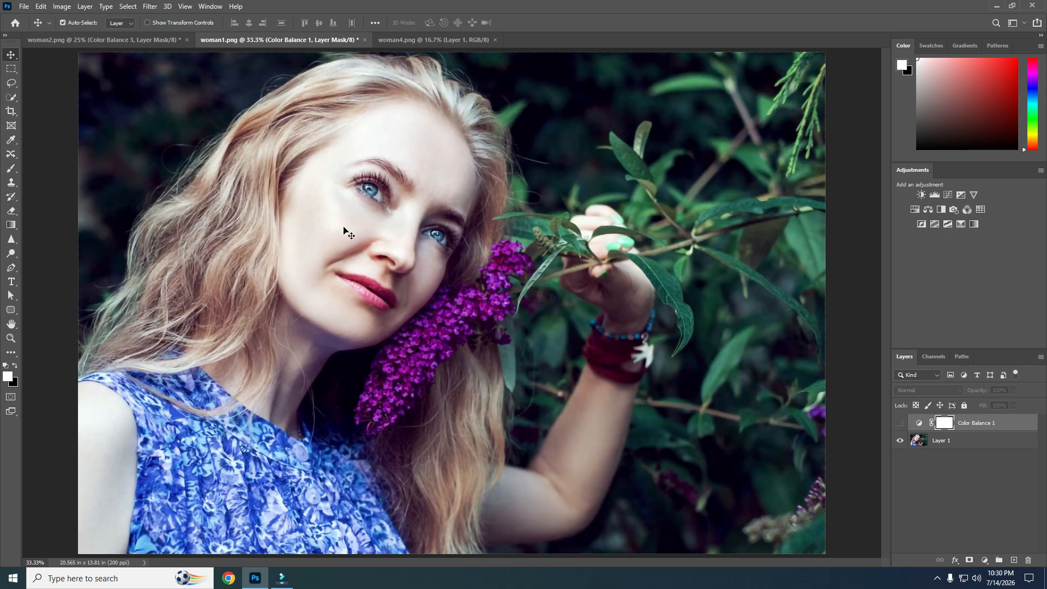
{"action": "key", "text": "ctrl+comma"}
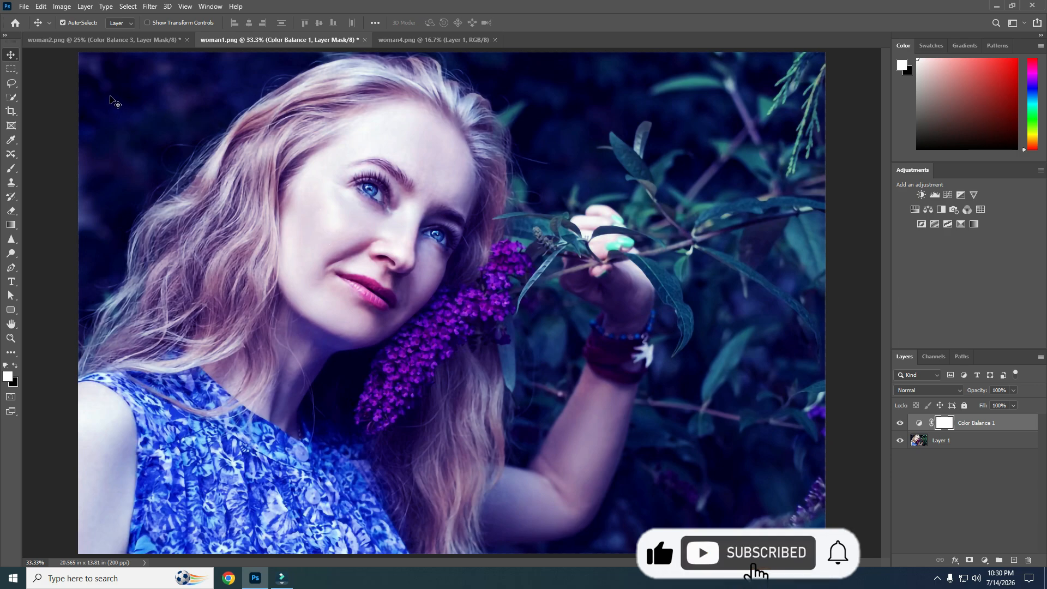
{"action": "left_click", "coordinate": [115, 41]}
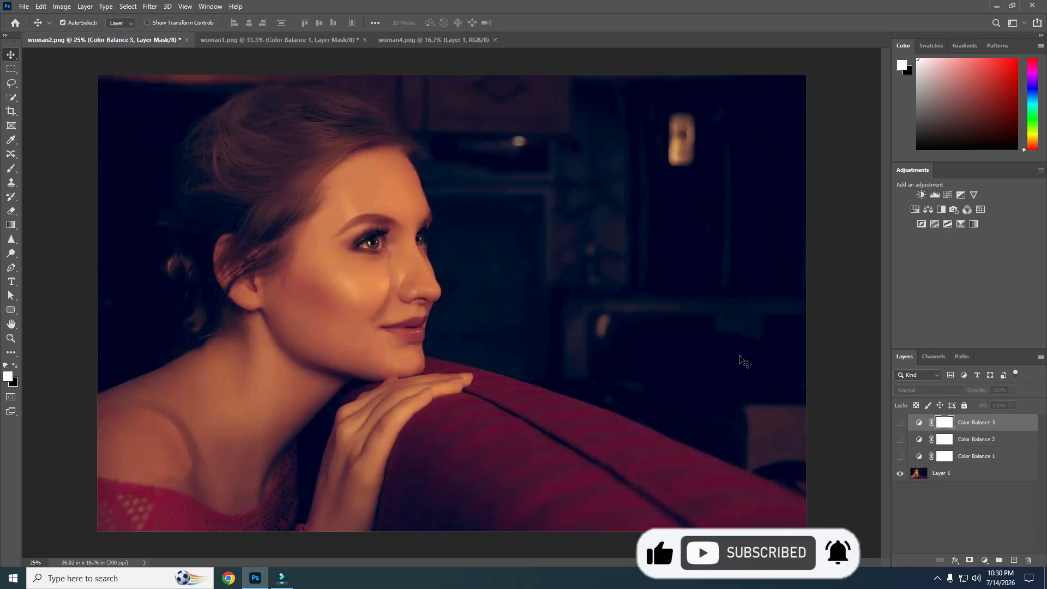
{"action": "left_click", "coordinate": [900, 457]}
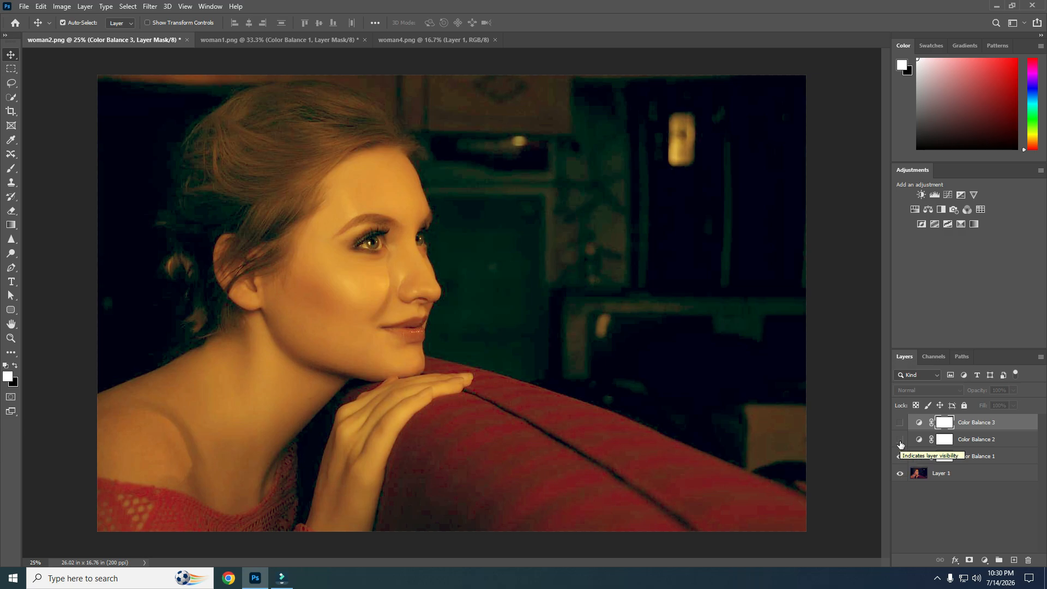
{"action": "left_click", "coordinate": [900, 440]}
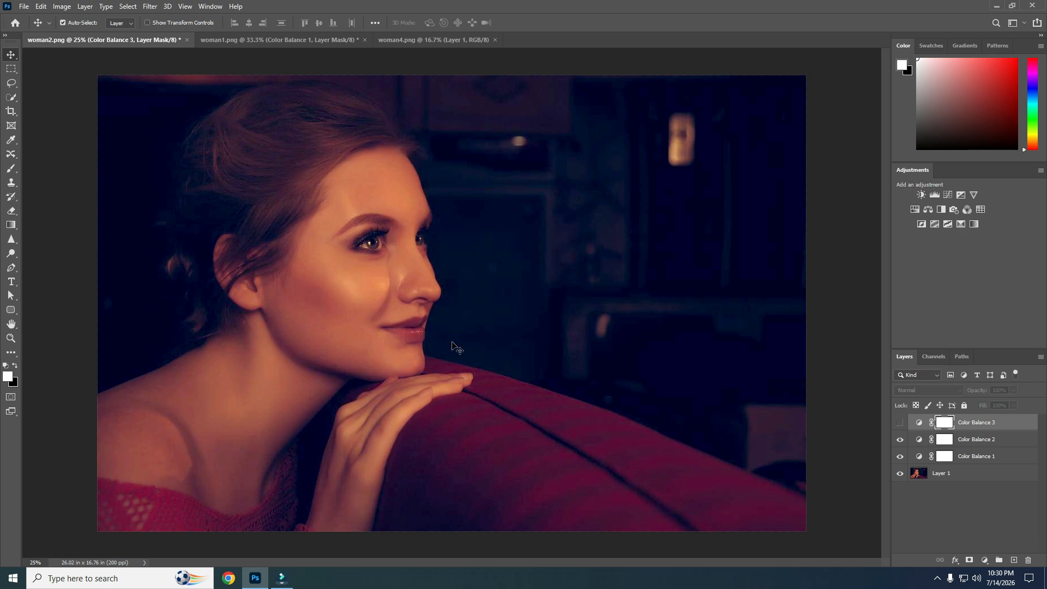
{"action": "left_click", "coordinate": [900, 423]}
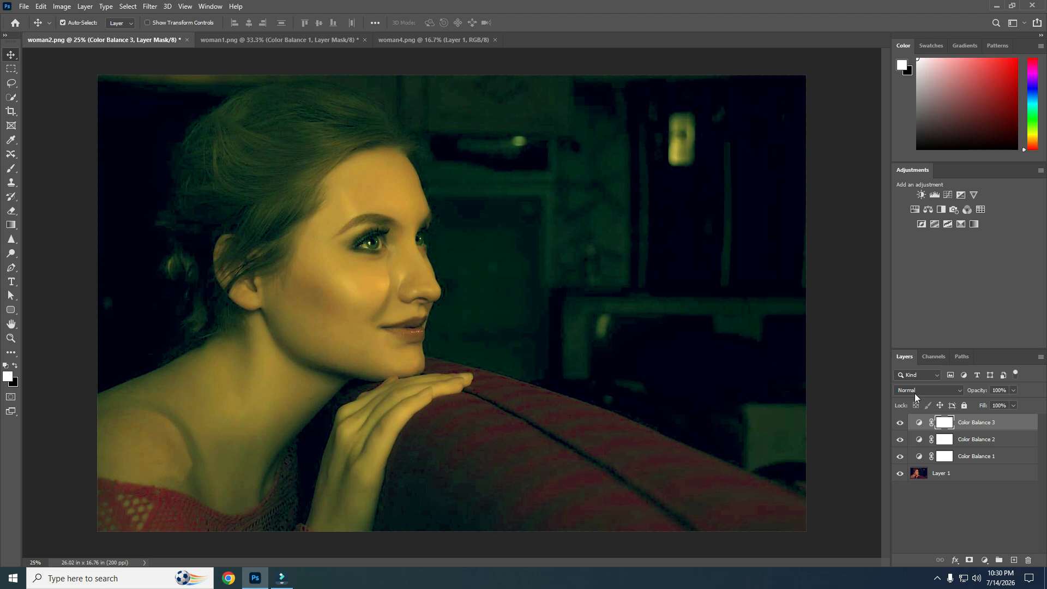
Delete the three Color Balance layers in woman2.png and apply an automatic Levels correction to Layer 1
{"action": "left_click", "coordinate": [1016, 457], "text": "shift"}
{"action": "key", "text": "Delete"}
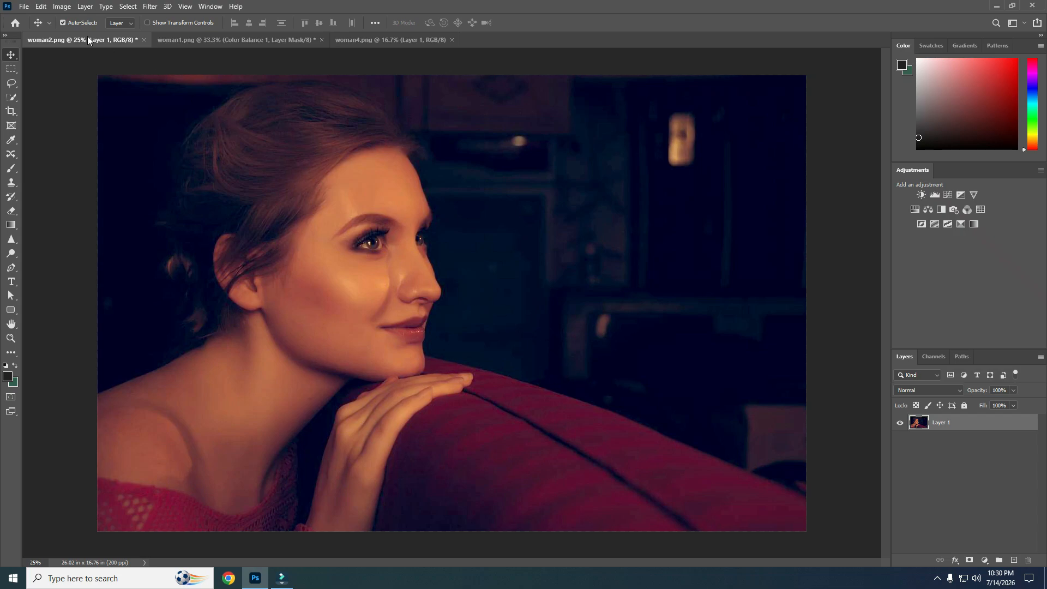
{"action": "left_click", "coordinate": [58, 8]}
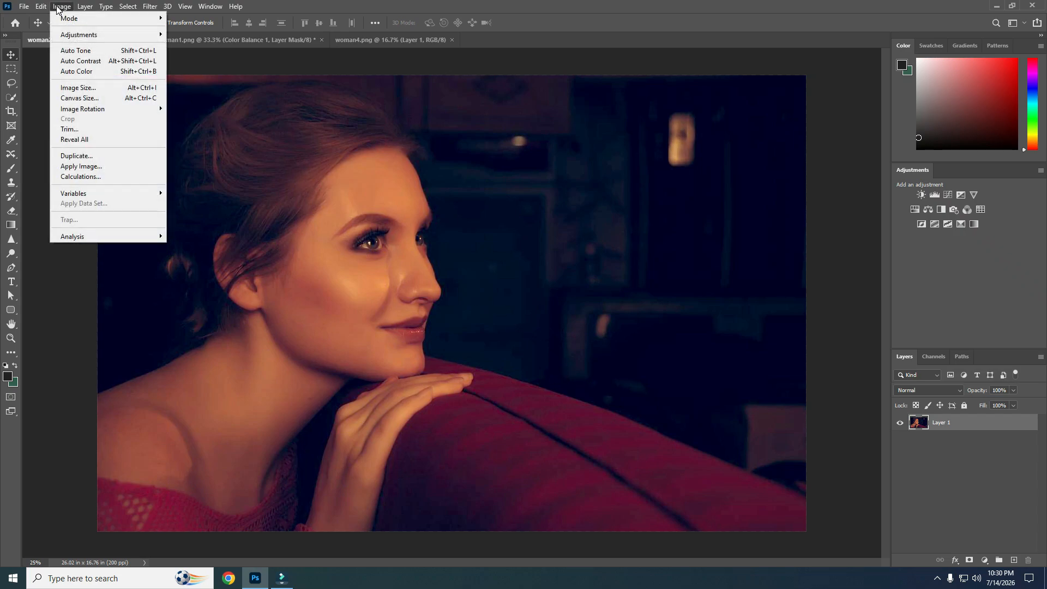
{"action": "mouse_move", "coordinate": [70, 36]}
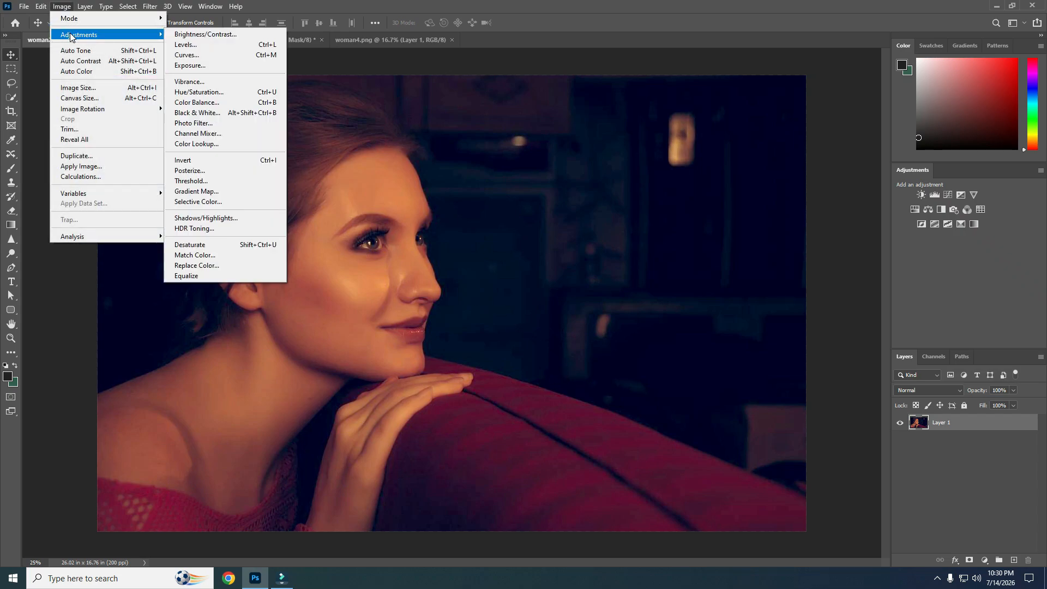
{"action": "left_click", "coordinate": [185, 47]}
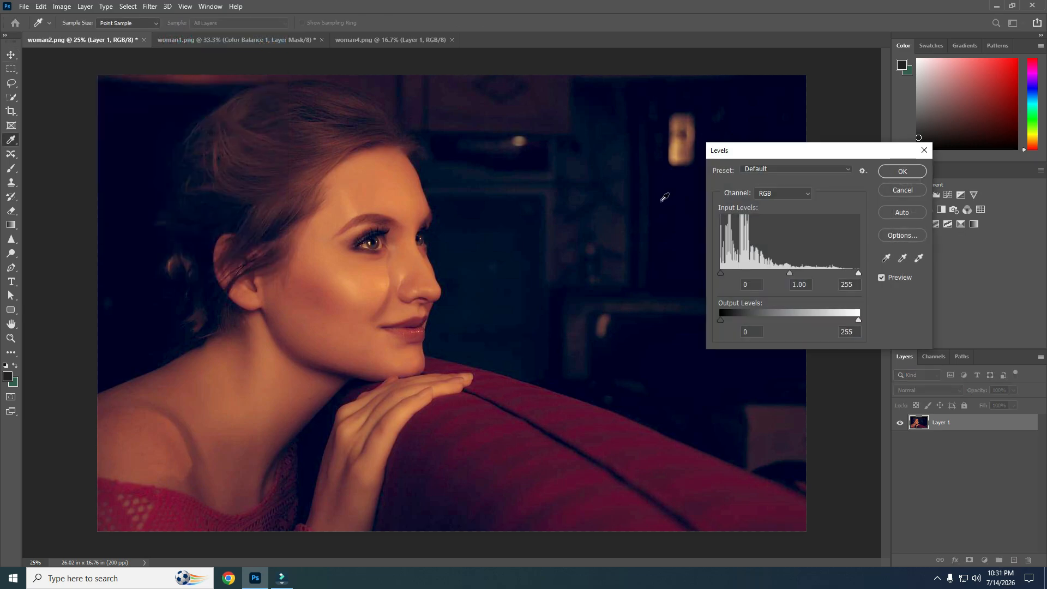
{"action": "left_click", "coordinate": [902, 212]}
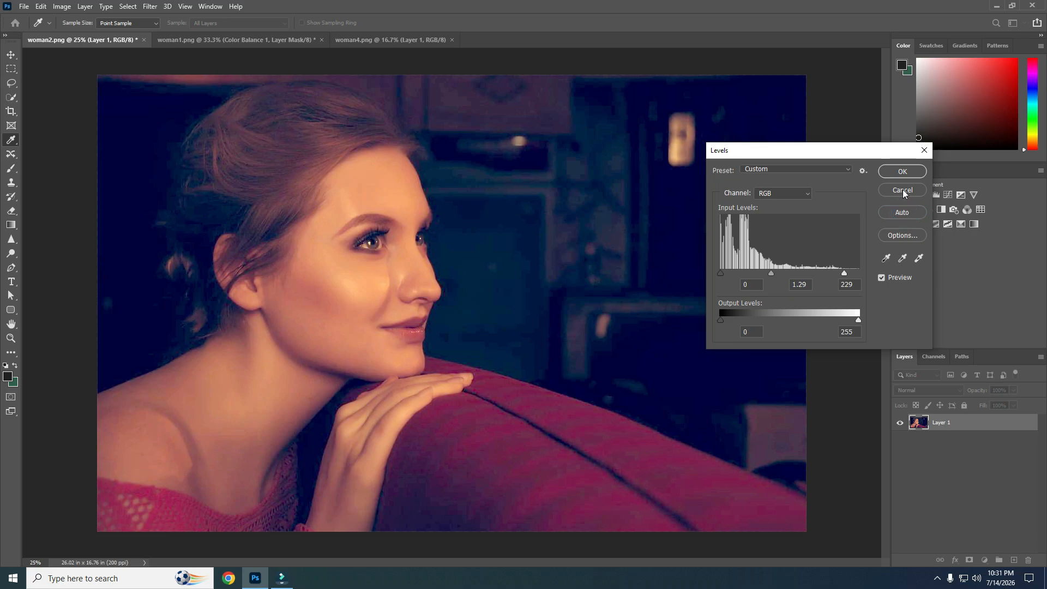
{"action": "left_click", "coordinate": [898, 173]}
{"action": "key", "text": "v"}
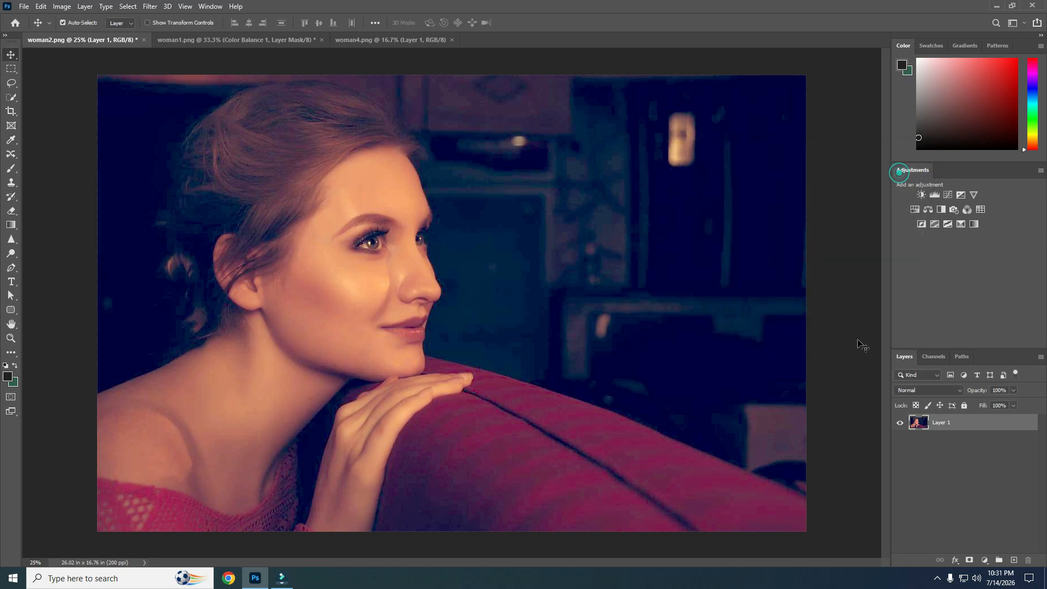
Add a Color Balance adjustment layer with midtones Yellow–Blue set to -100 and hide that layer
{"action": "left_click", "coordinate": [985, 560]}
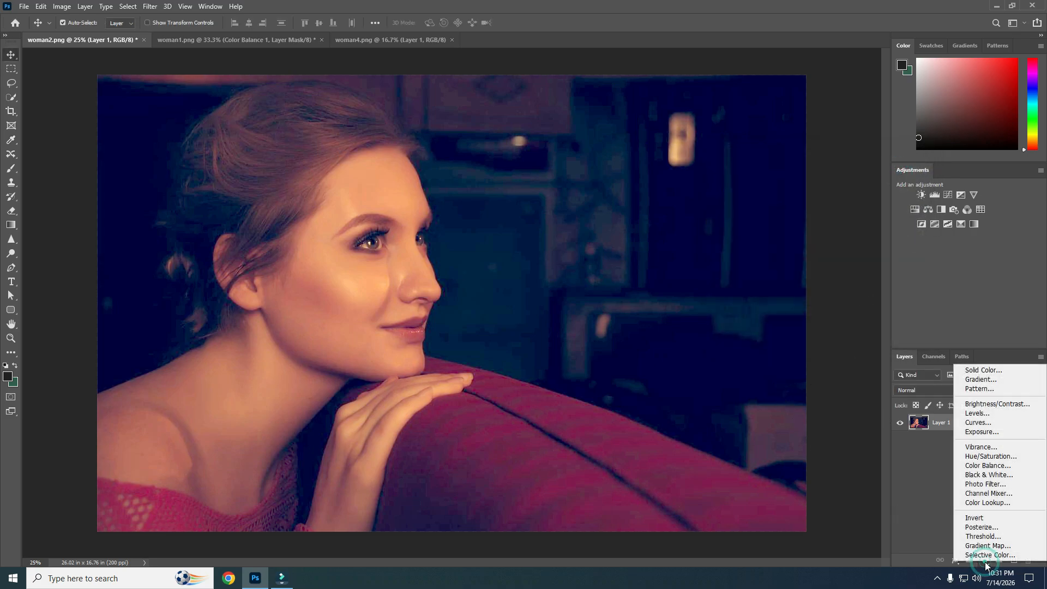
{"action": "left_click", "coordinate": [984, 466]}
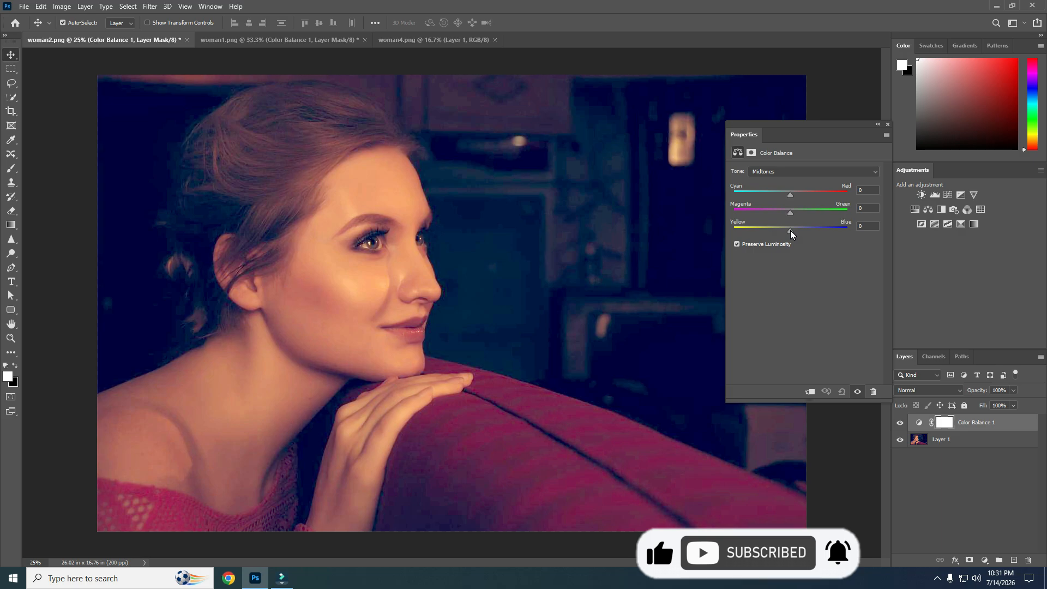
{"action": "left_click_drag", "start_coordinate": [790, 230], "coordinate": [737, 234]}
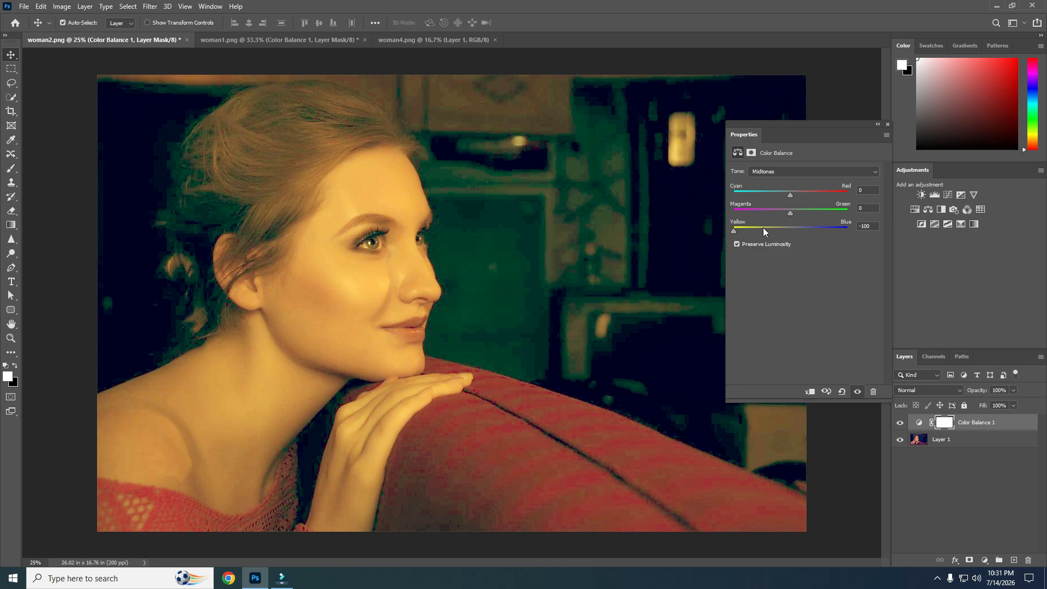
{"action": "left_click", "coordinate": [899, 423]}
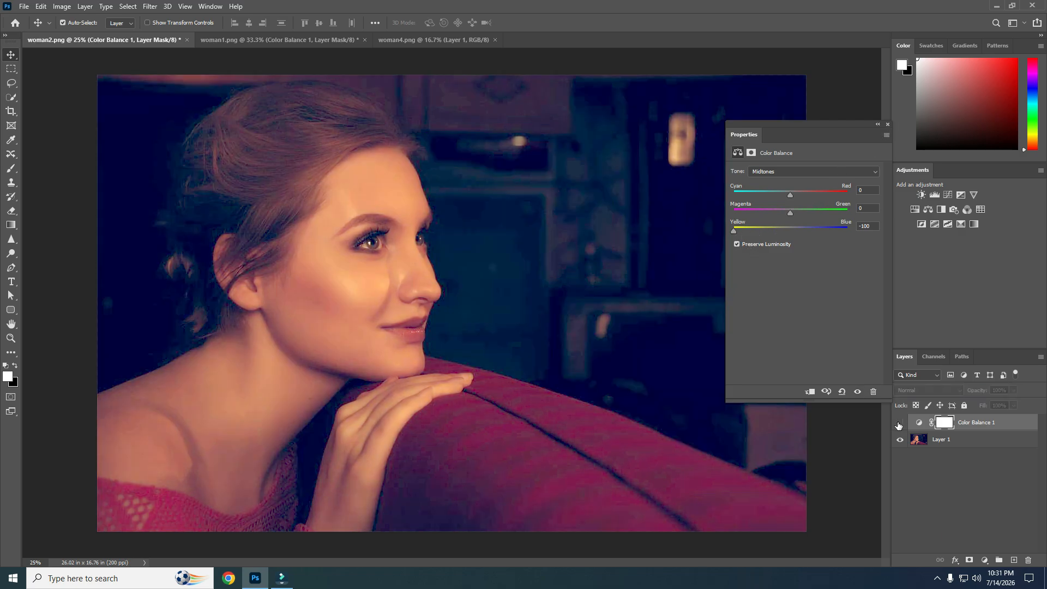
Add a second Color Balance adjustment layer with midtones Cyan–Red set to +100 and hide that layer
{"action": "left_click", "coordinate": [985, 561]}
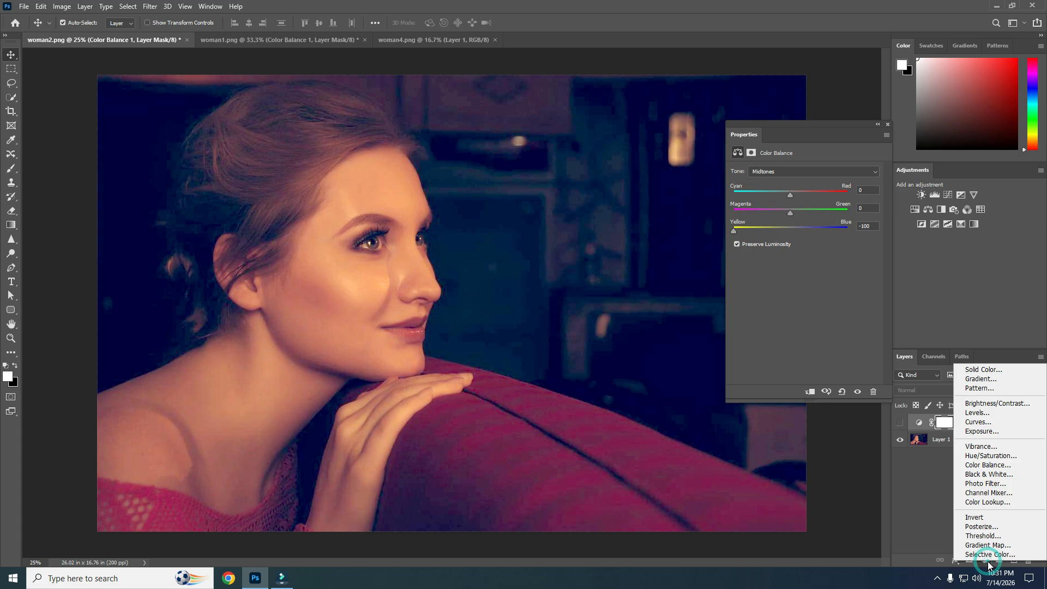
{"action": "left_click", "coordinate": [985, 467]}
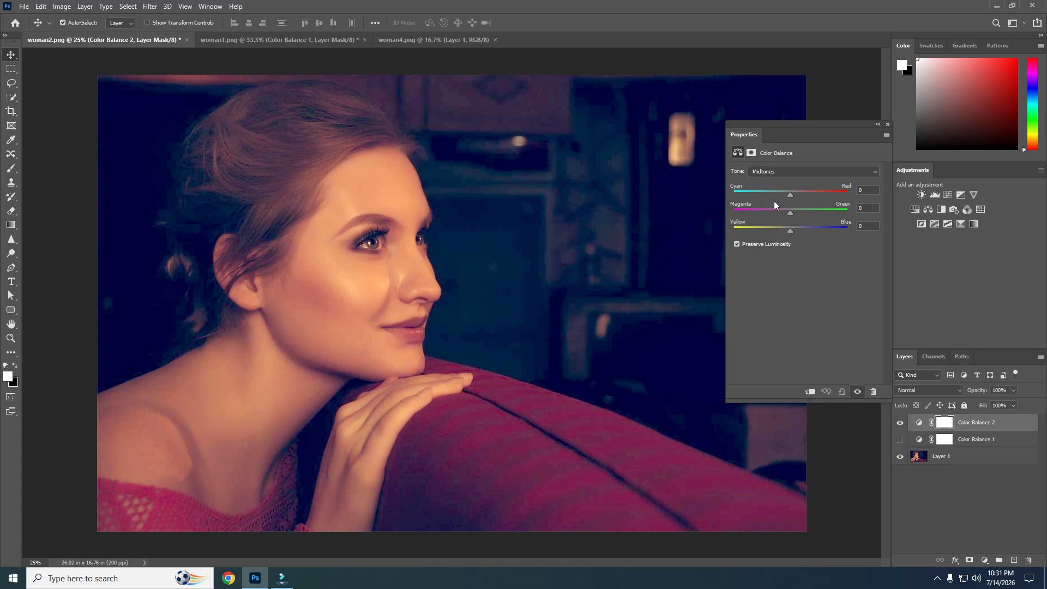
{"action": "left_click_drag", "start_coordinate": [790, 195], "coordinate": [793, 194]}
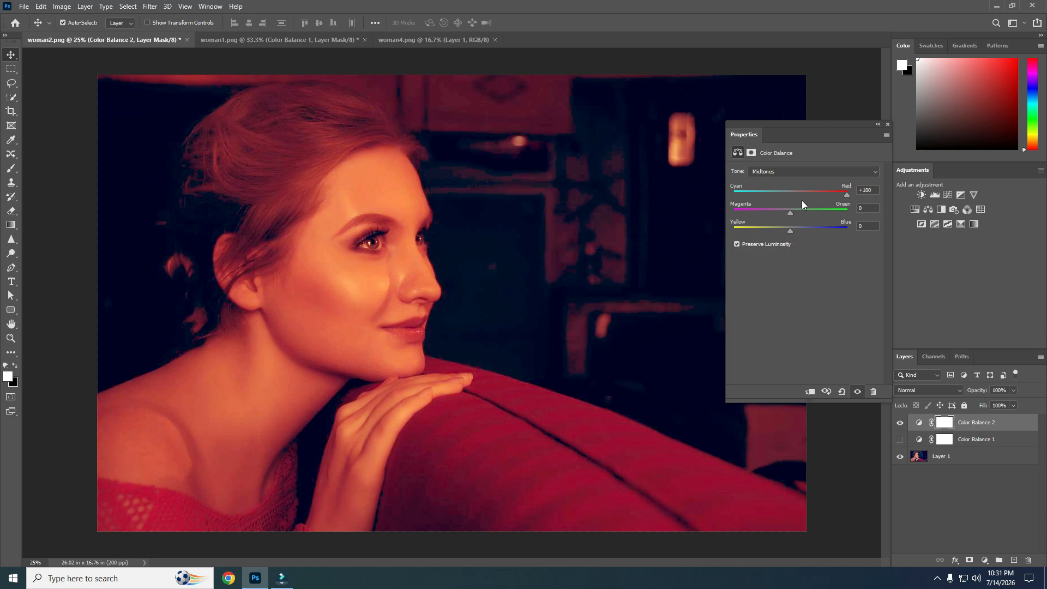
{"action": "left_click", "coordinate": [900, 422]}
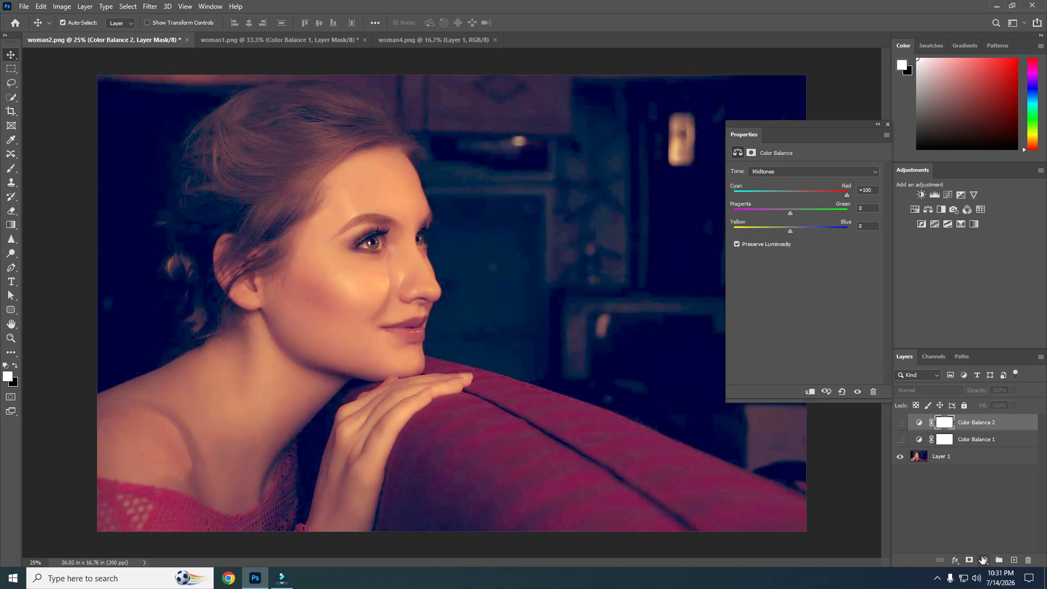
Add a third Color Balance adjustment layer with midtones Cyan–Red set to -100 and close its properties
{"action": "left_click", "coordinate": [983, 560]}
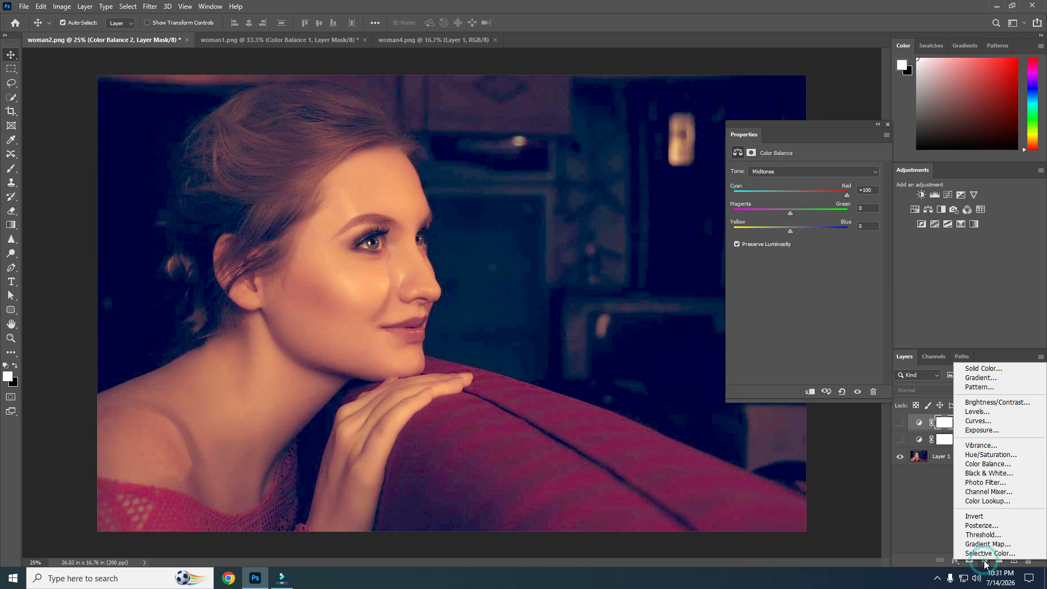
{"action": "left_click", "coordinate": [982, 464]}
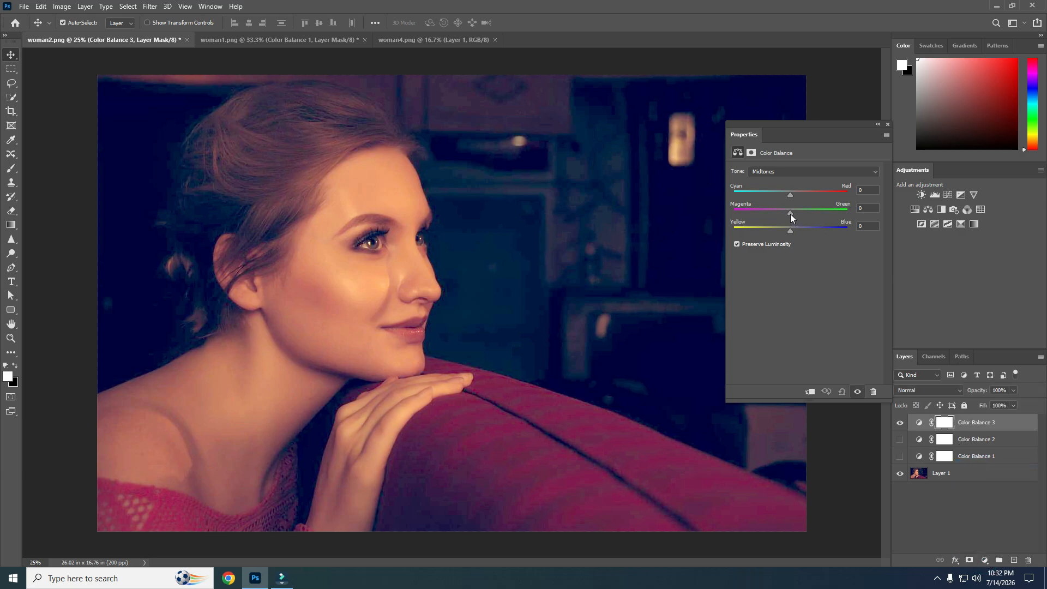
{"action": "left_click_drag", "start_coordinate": [791, 214], "coordinate": [724, 197]}
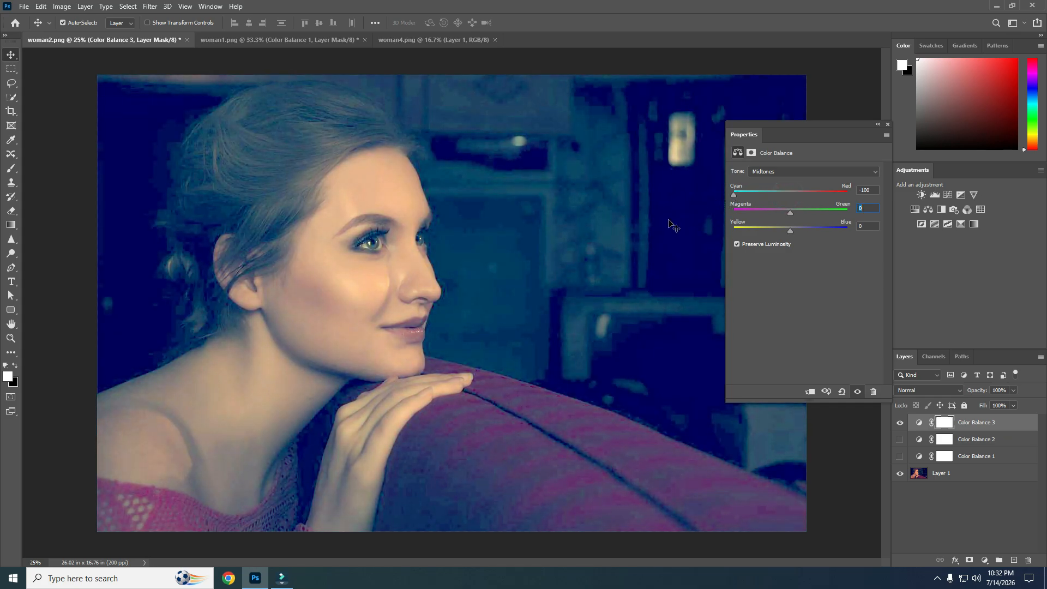
{"action": "left_click", "coordinate": [888, 125]}
Show all three Color Balance layers together, and hide Color Balance 3 and Color Balance 2 to leave the yellow look
{"action": "left_click_drag", "start_coordinate": [899, 456], "coordinate": [900, 426]}
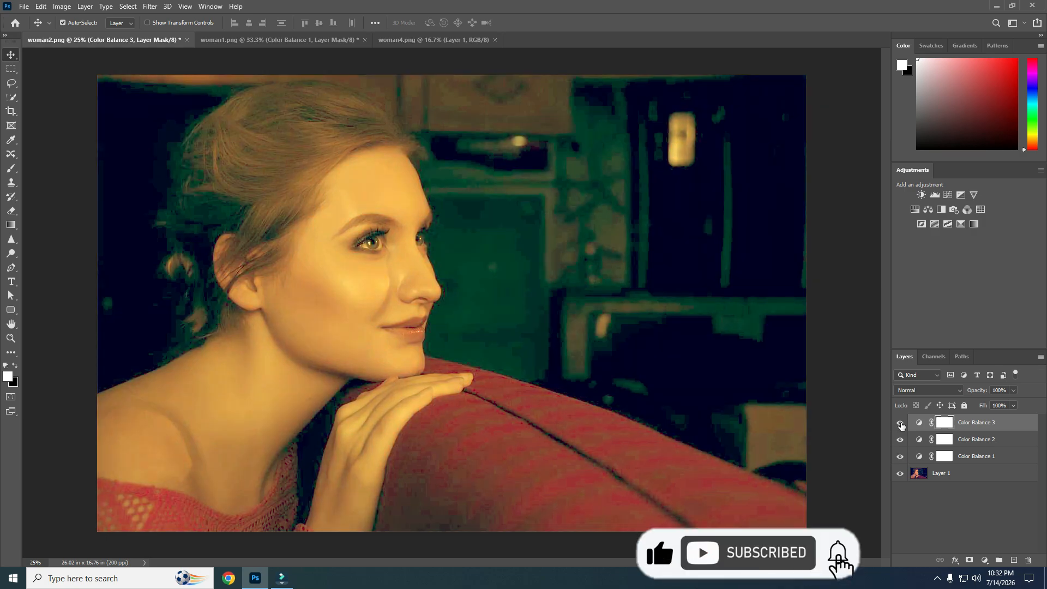
{"action": "left_click", "coordinate": [900, 423]}
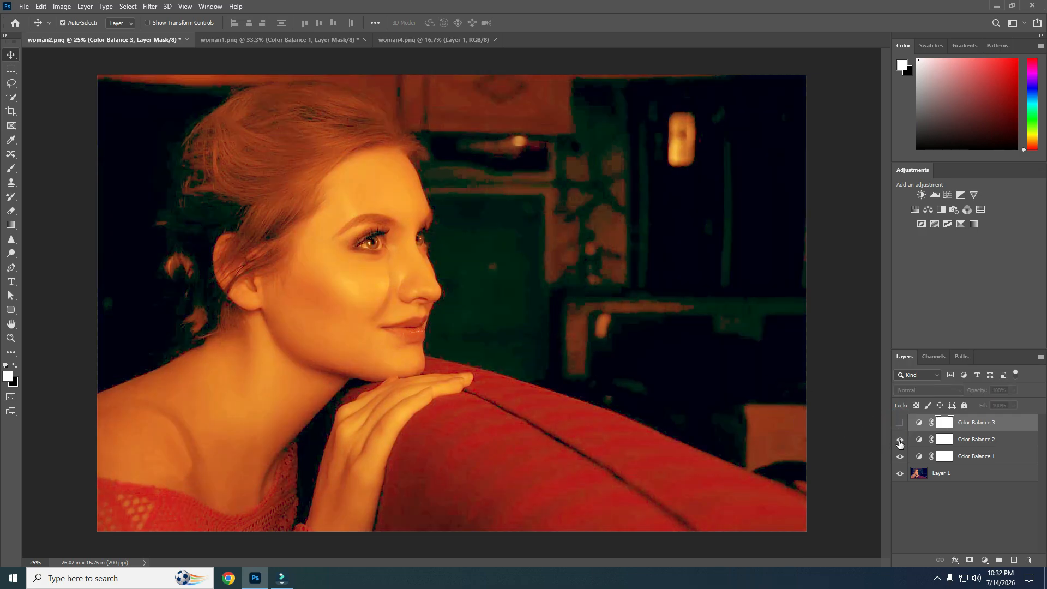
{"action": "left_click", "coordinate": [900, 440]}
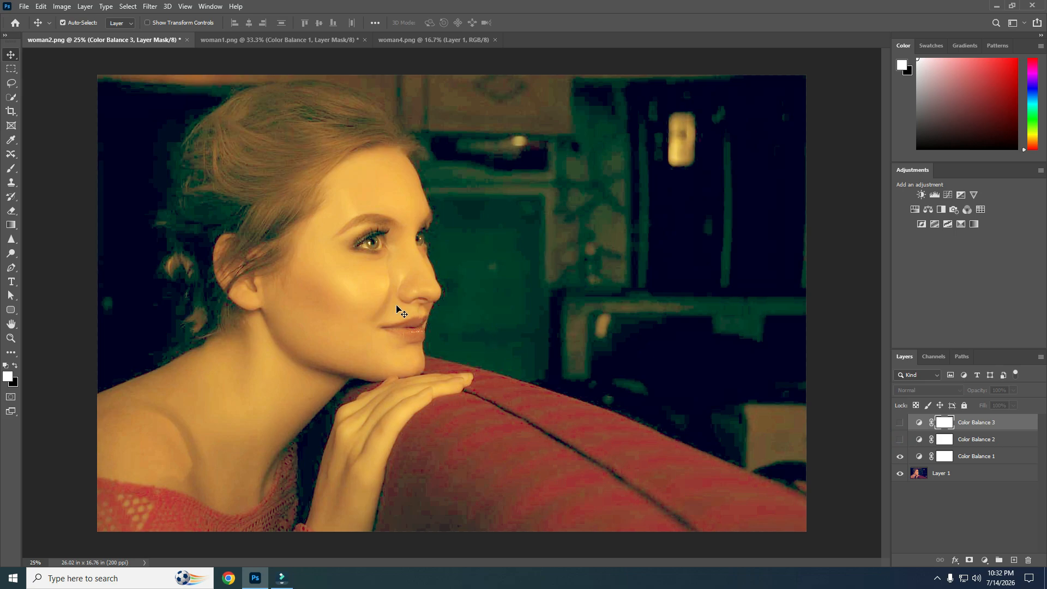
Delete the Color Balance layer in woman1.png and apply an automatic Levels correction to Layer 1
{"action": "left_click", "coordinate": [320, 40]}
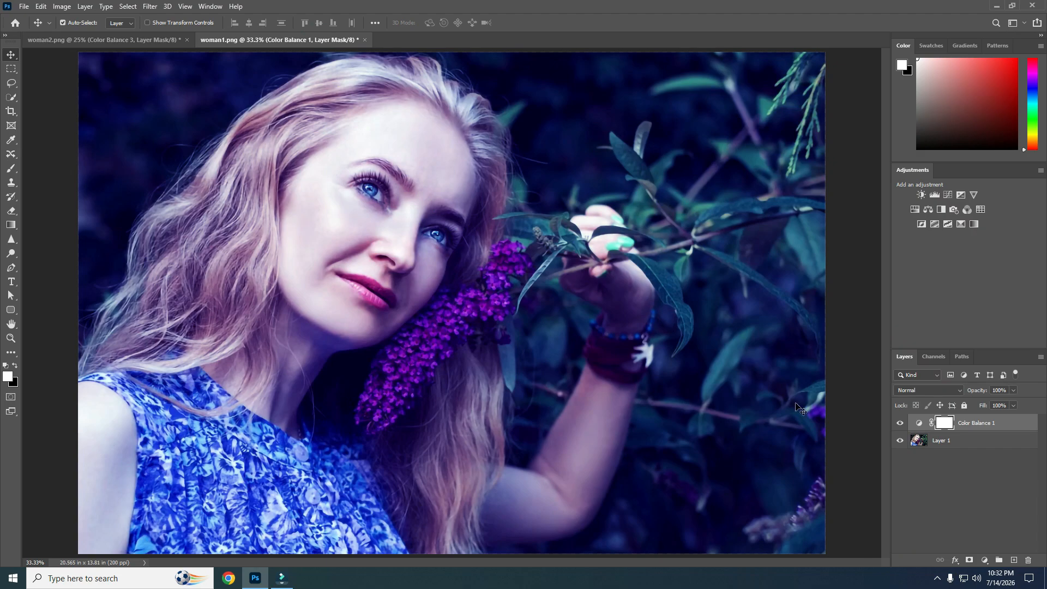
{"action": "left_click_drag", "start_coordinate": [1023, 425], "coordinate": [1032, 560]}
{"action": "left_click", "coordinate": [64, 7]}
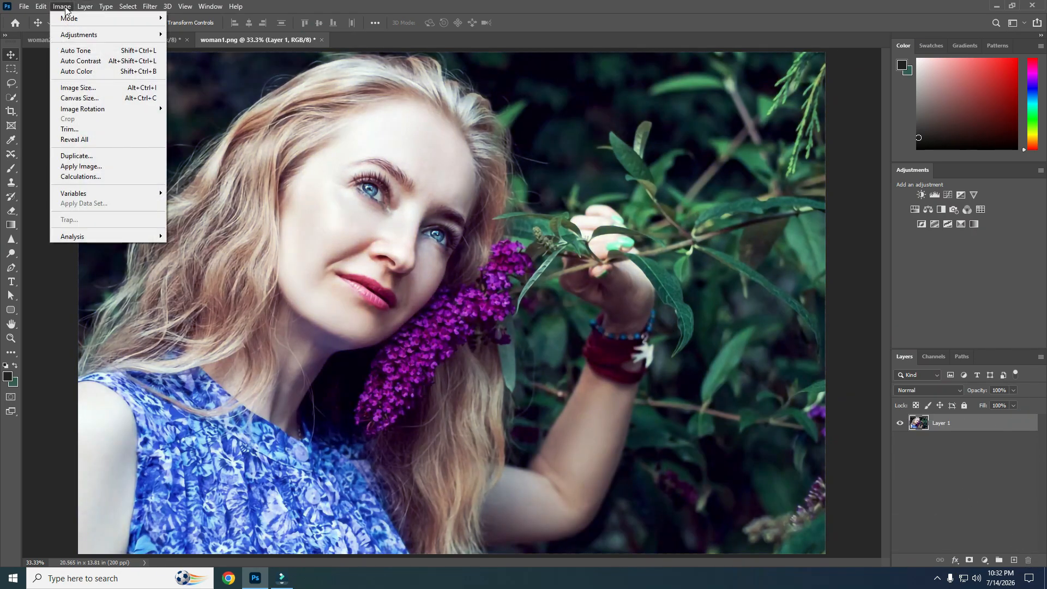
{"action": "mouse_move", "coordinate": [74, 34]}
{"action": "left_click", "coordinate": [194, 43]}
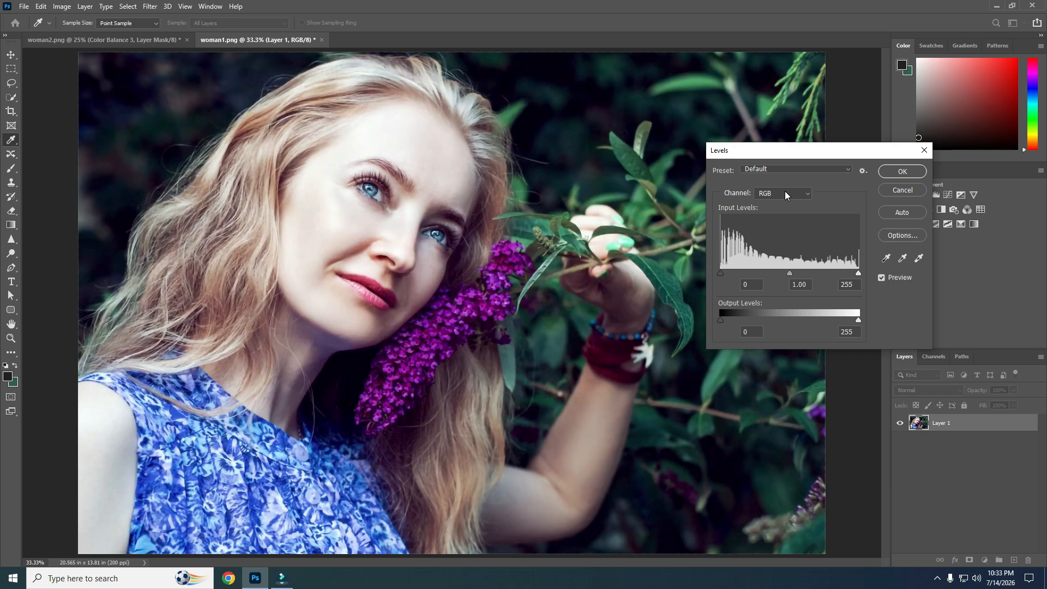
{"action": "left_click", "coordinate": [891, 211]}
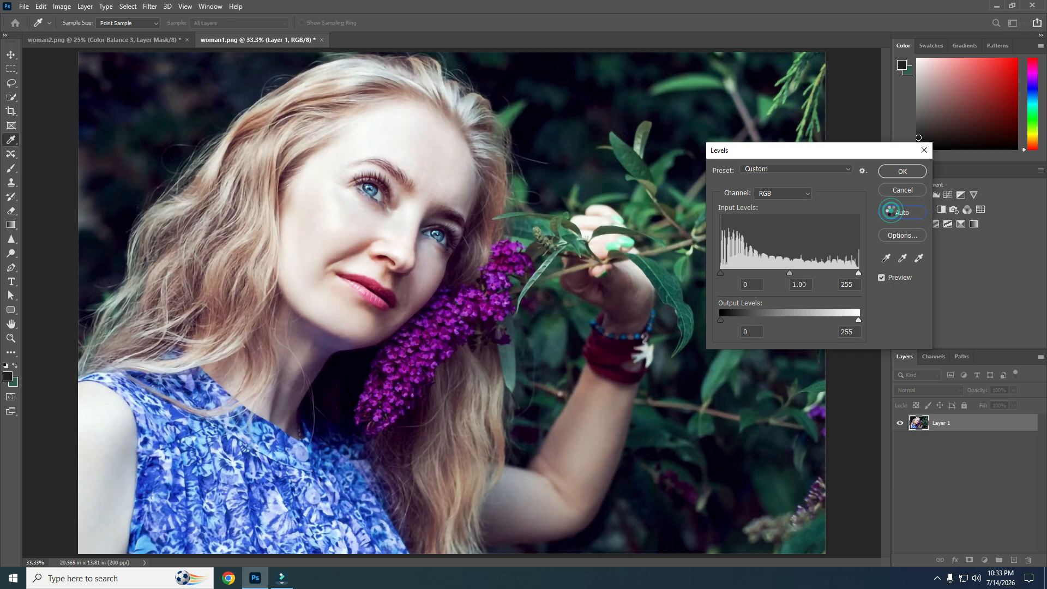
{"action": "left_click", "coordinate": [894, 172]}
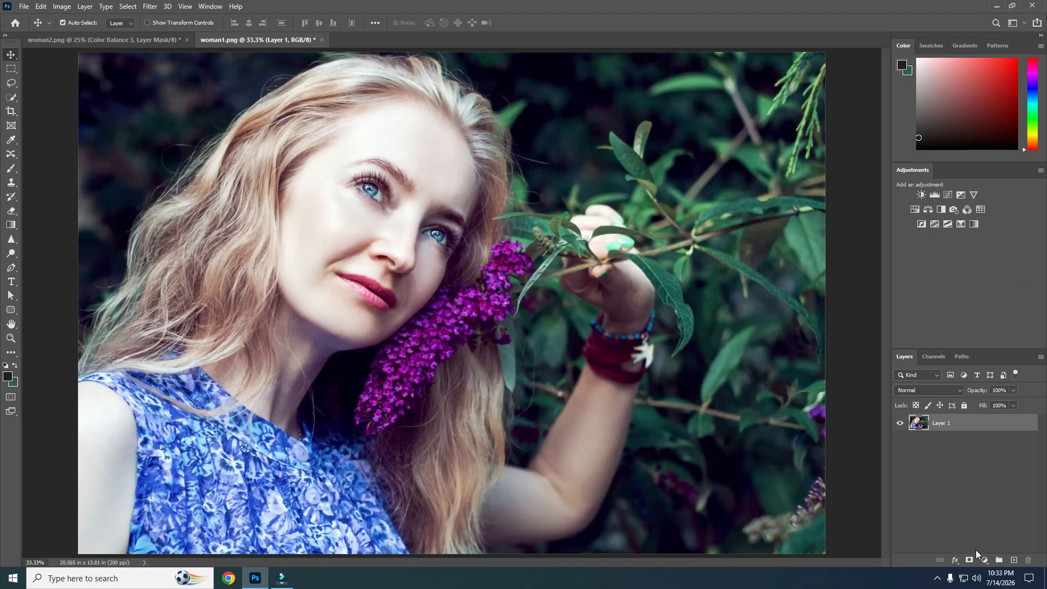
Add a Color Balance adjustment layer above Layer 1 in woman1.png with midtones Yellow–Blue set to +100
{"action": "left_click", "coordinate": [985, 562]}
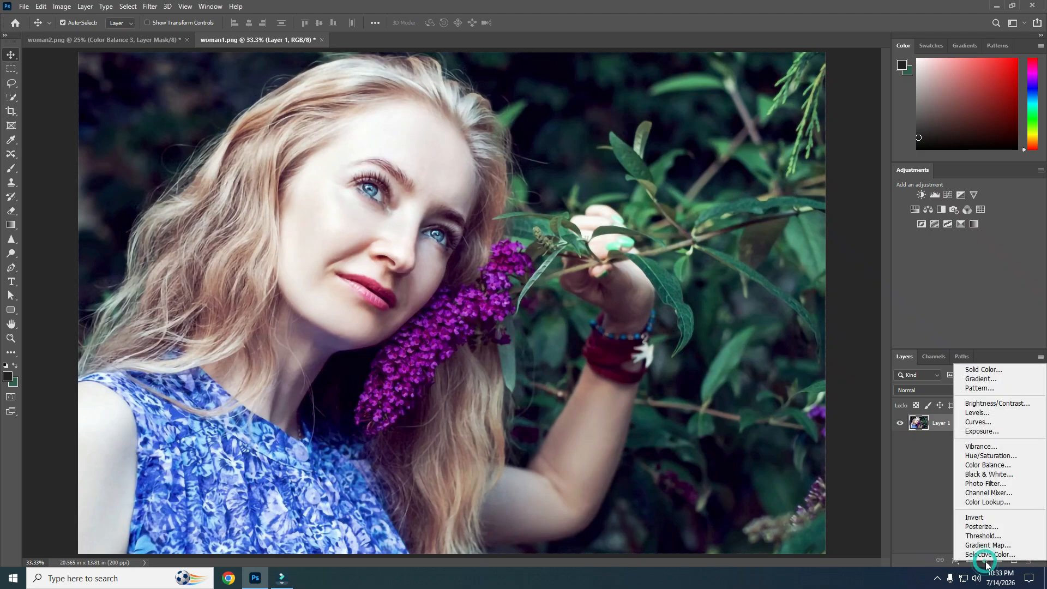
{"action": "left_click", "coordinate": [977, 465]}
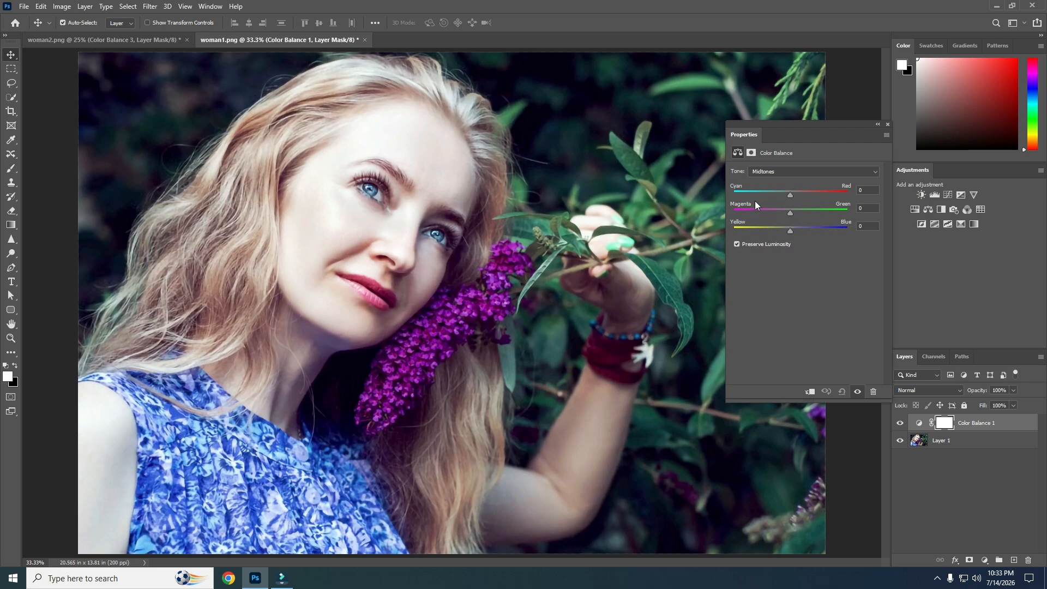
{"action": "left_click_drag", "start_coordinate": [790, 231], "coordinate": [839, 231]}
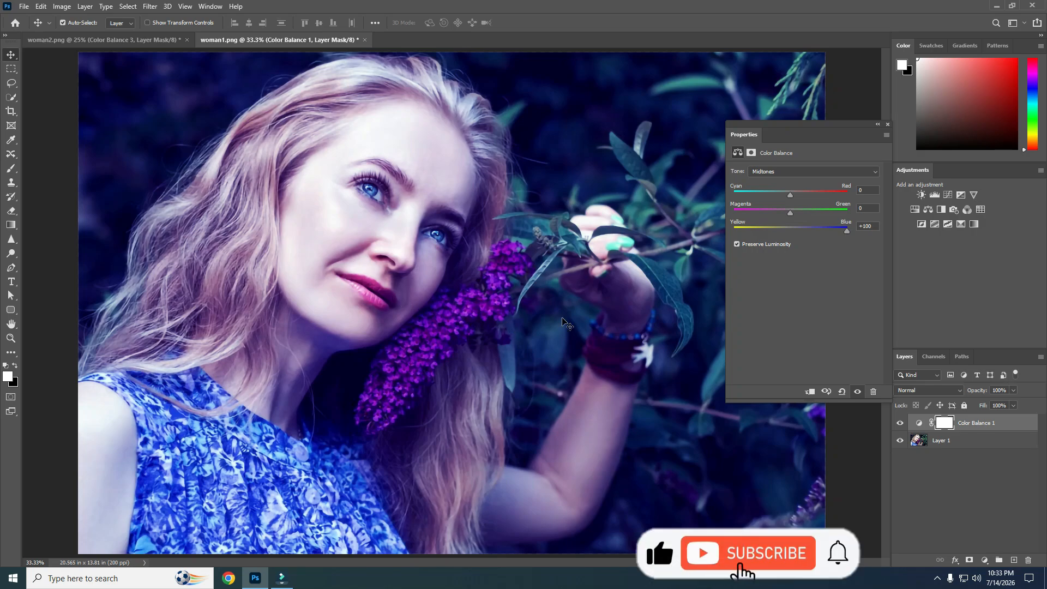
Change Color Balance 1's midtones to Yellow–Blue 0 and Magenta–Green +100, and hide that layer
{"action": "left_click_drag", "start_coordinate": [847, 230], "coordinate": [835, 227]}
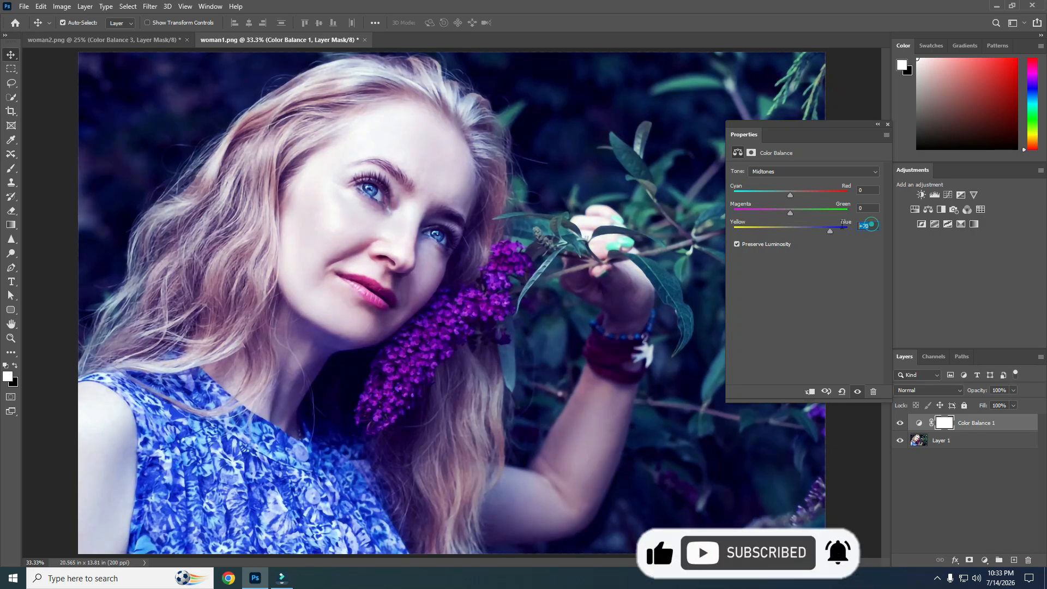
{"action": "type", "text": "0"}
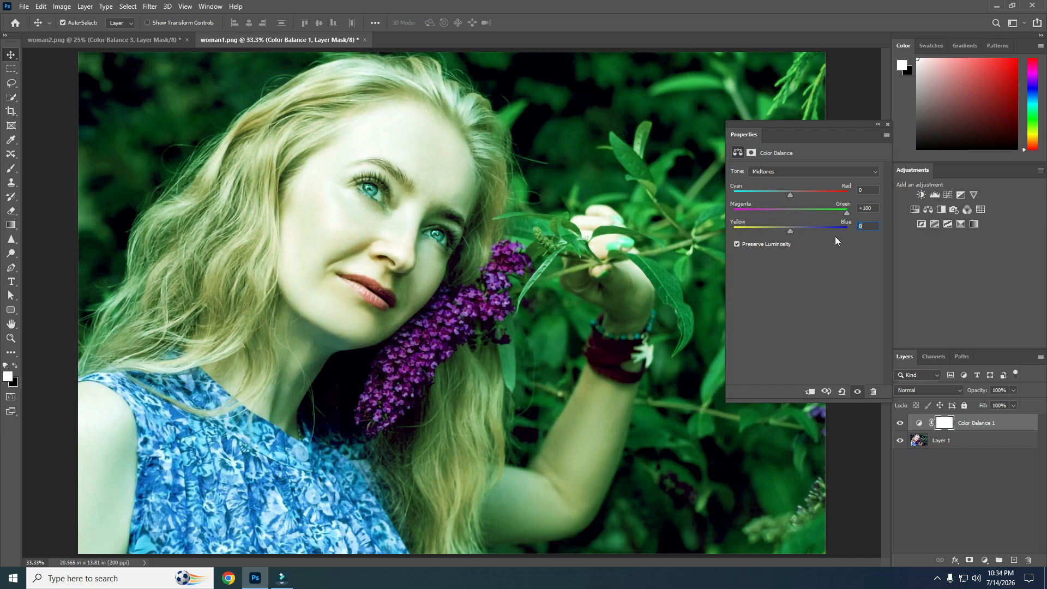
{"action": "left_click", "coordinate": [900, 423]}
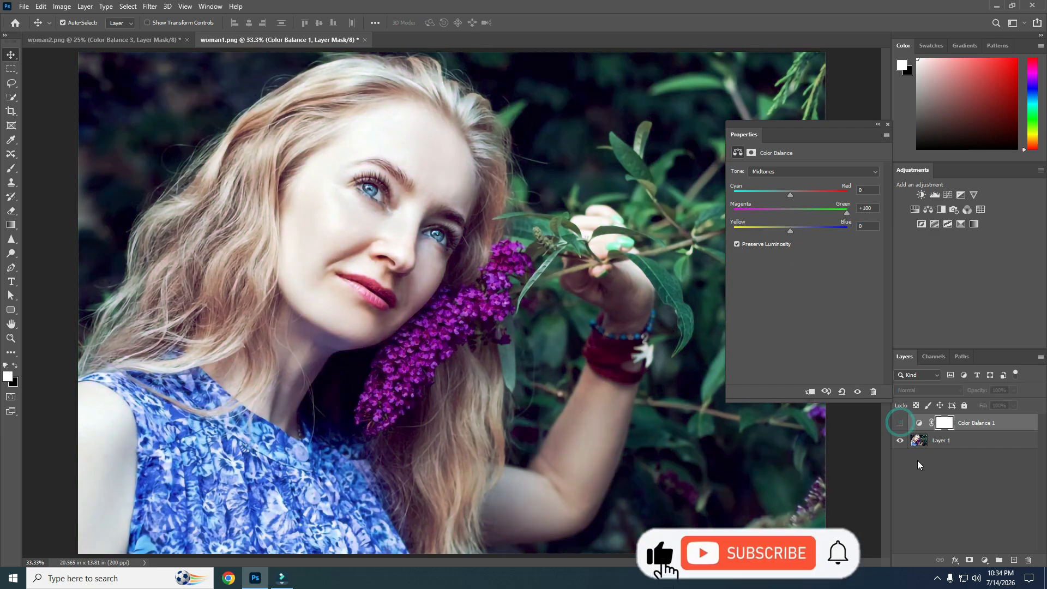
Add a second Color Balance adjustment layer with midtones Magenta–Green set to -100 and close its properties
{"action": "left_click", "coordinate": [984, 560]}
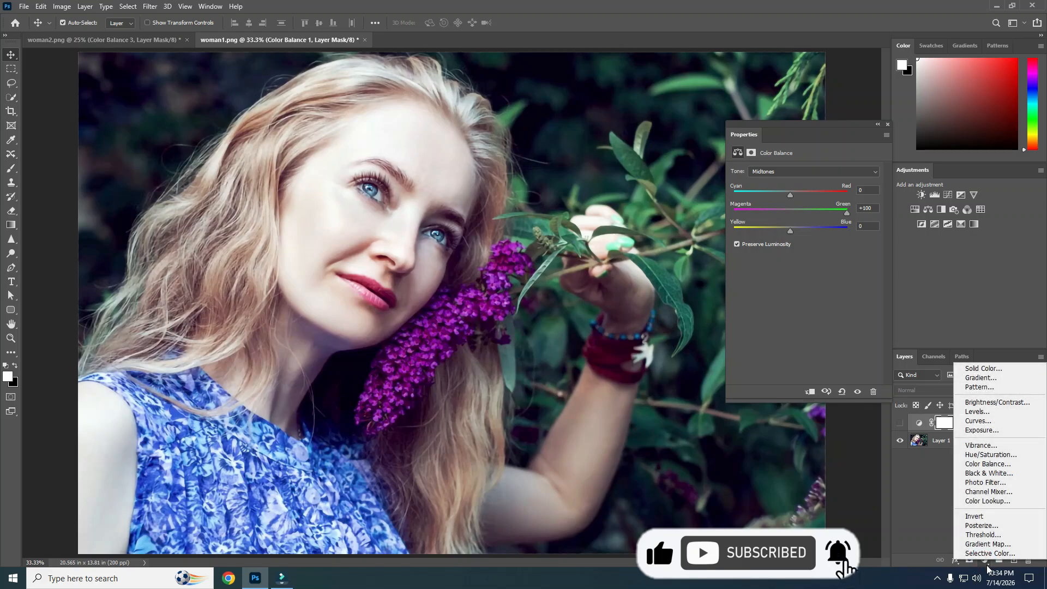
{"action": "left_click", "coordinate": [984, 465]}
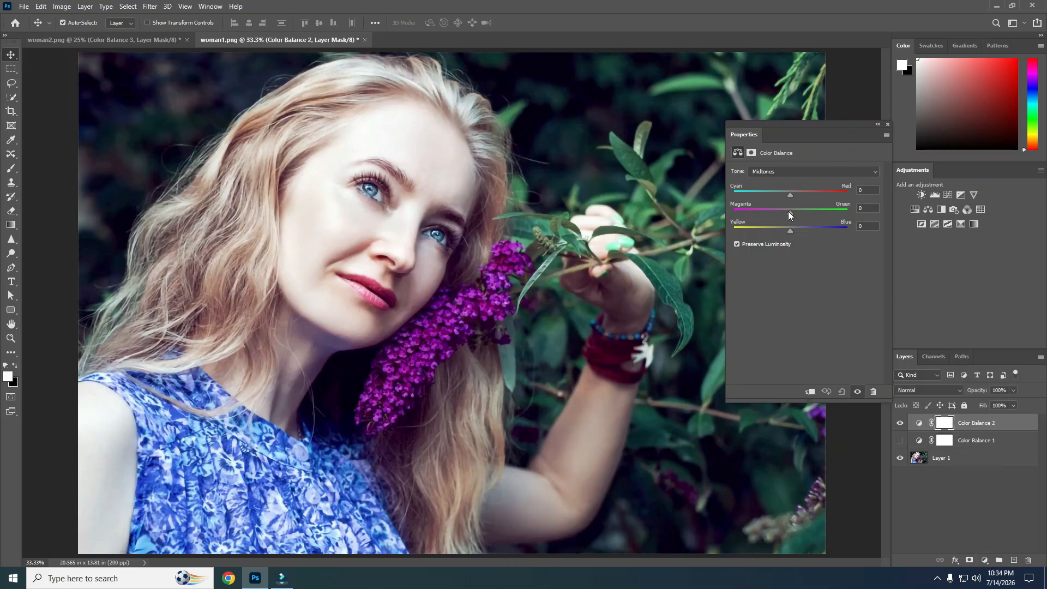
{"action": "left_click_drag", "start_coordinate": [789, 212], "coordinate": [731, 211]}
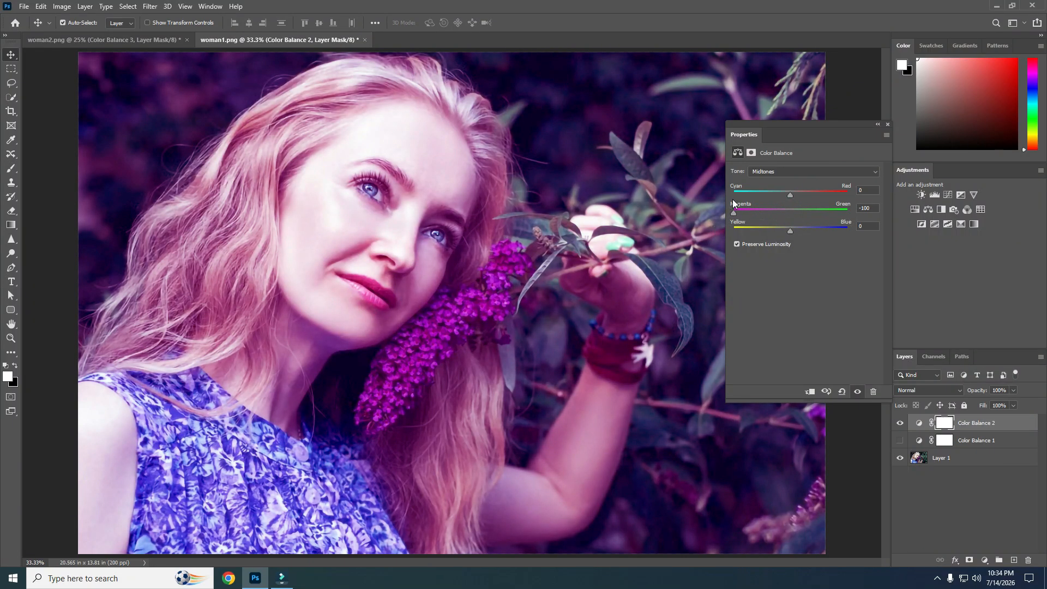
{"action": "left_click", "coordinate": [887, 125]}
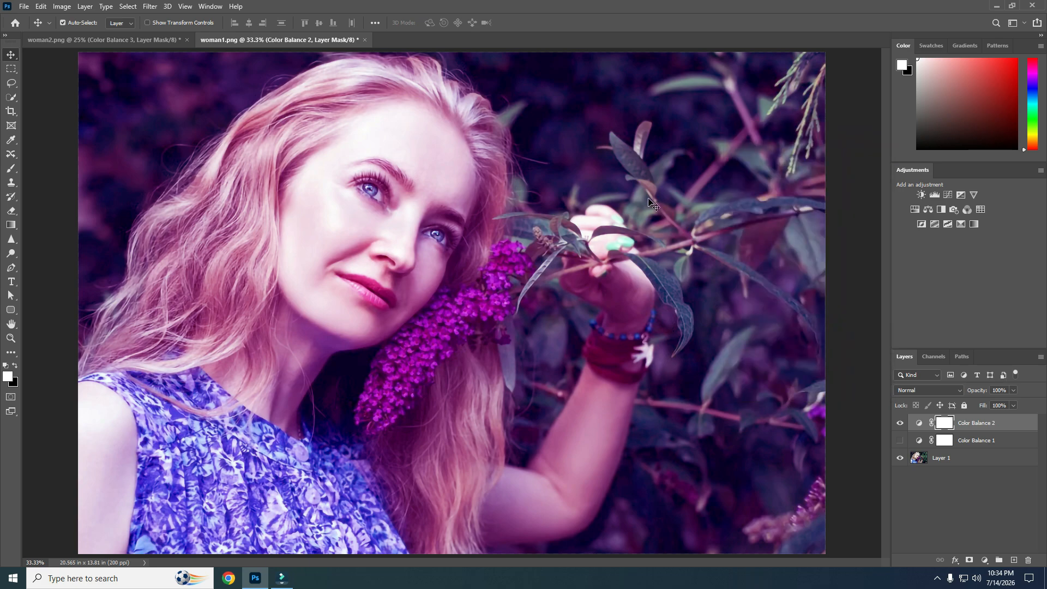